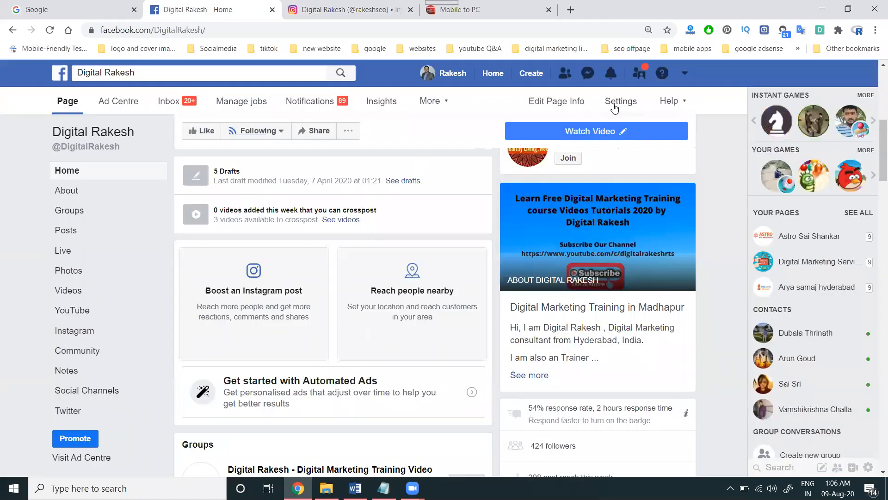
Review the connected Instagram account in the Facebook Page's settings, and return to the Page's Boost an Instagram post option.
click(614, 106)
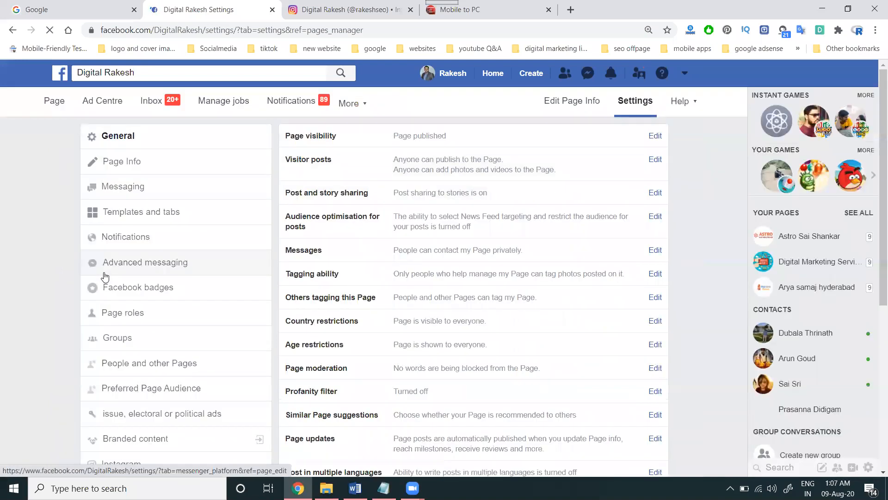
scroll(135, 390, down, 2)
scroll(134, 388, down, 1)
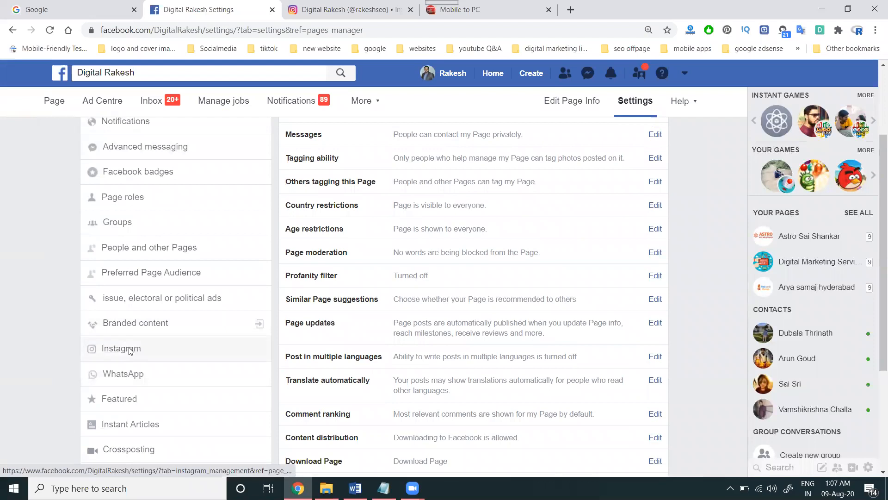
click(129, 351)
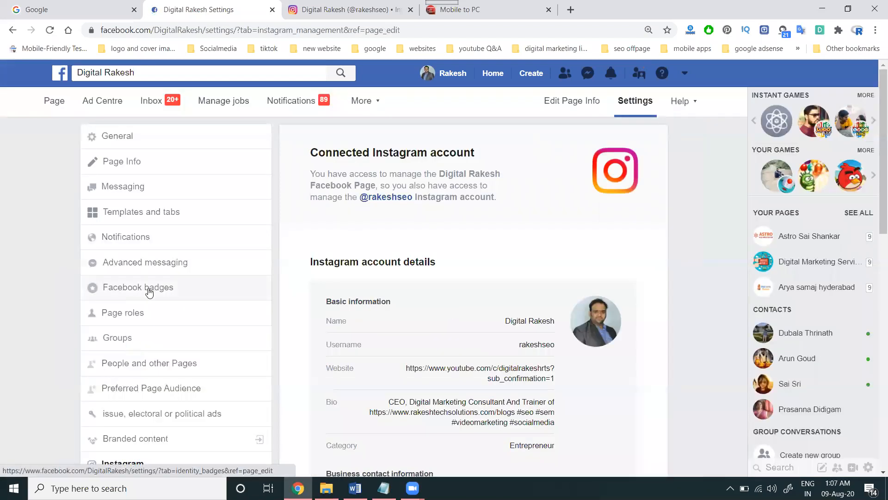
click(52, 105)
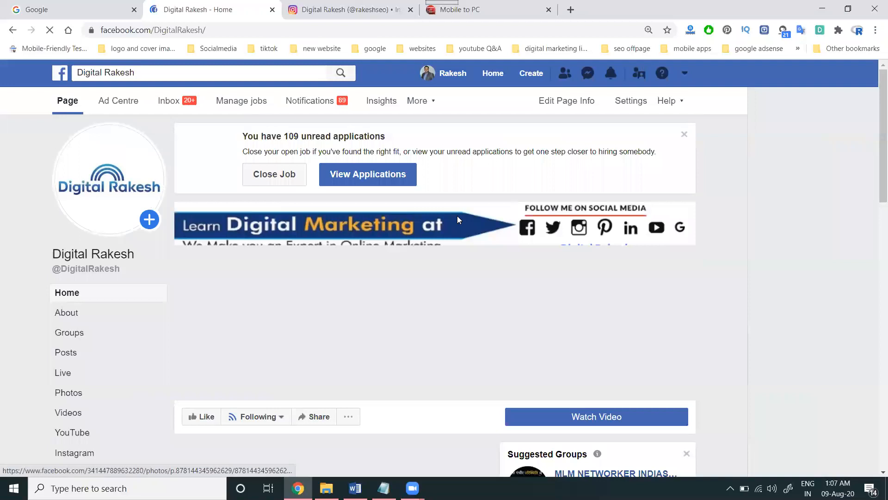
scroll(458, 219, down, 6)
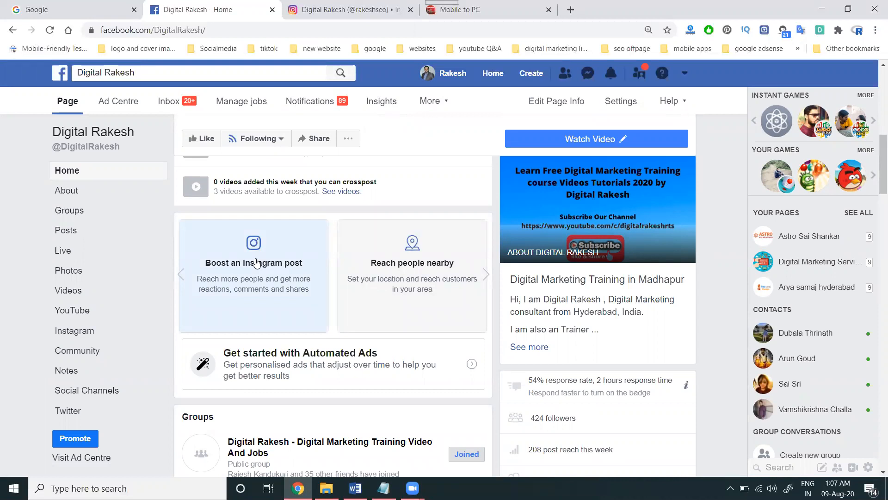
Switch to the Instagram profile and examine the share options of the Advanced Digital Marketing Training Course post.
click(326, 6)
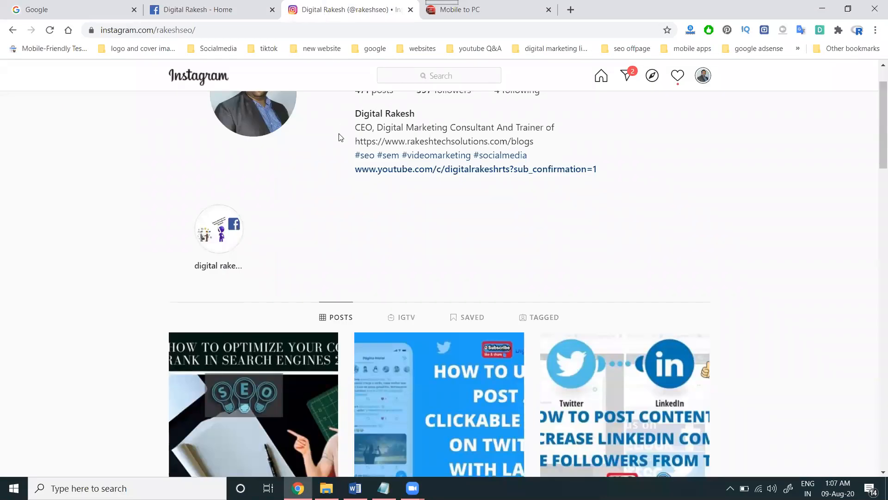
scroll(341, 136, down, 5)
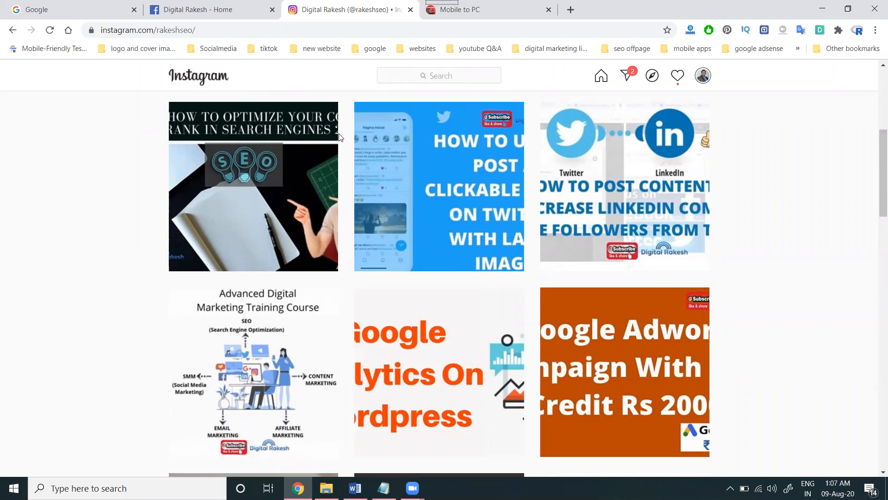
click(274, 348)
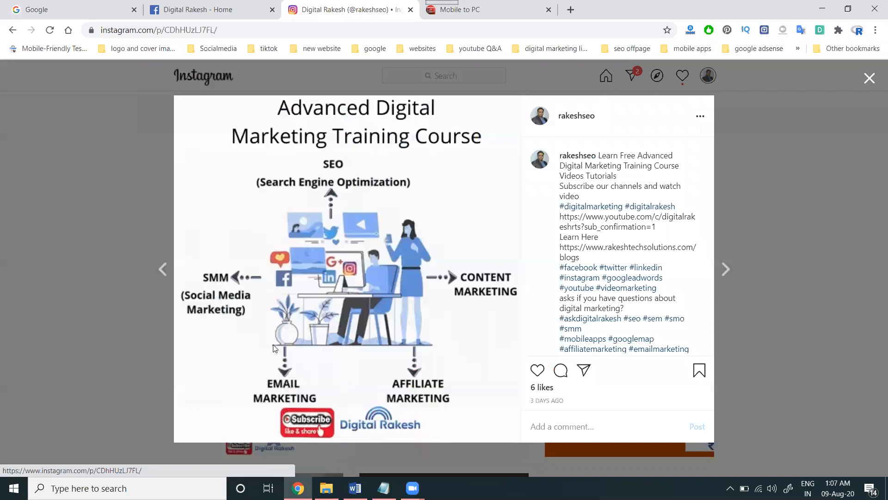
click(585, 371)
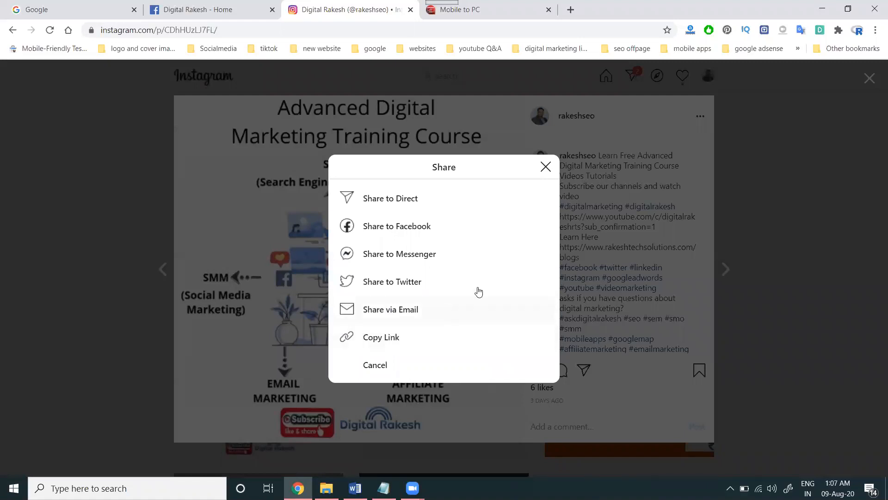
click(546, 167)
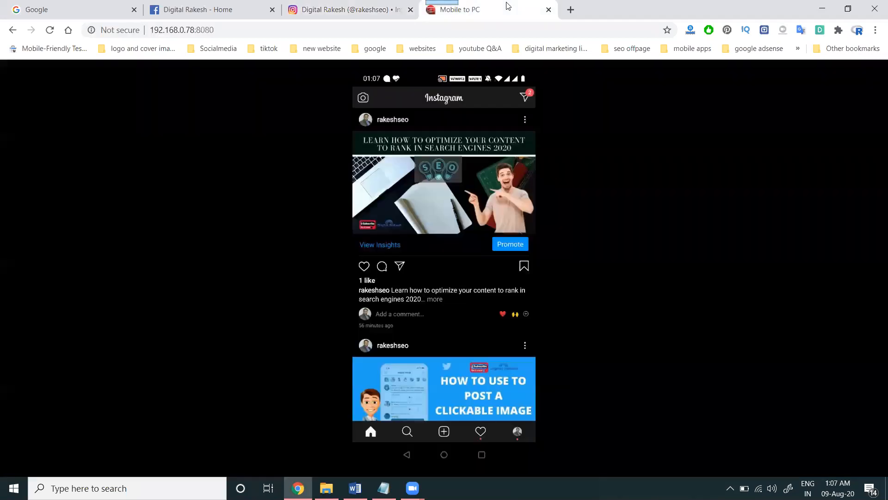
Switch to the mirrored phone's Instagram promotion, choose Your Profile as the destination and continue to the audience.
click(509, 7)
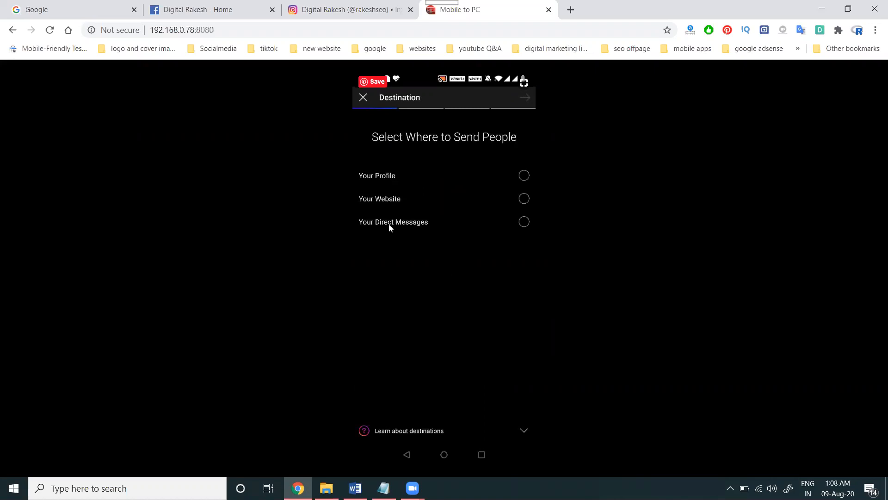
click(386, 180)
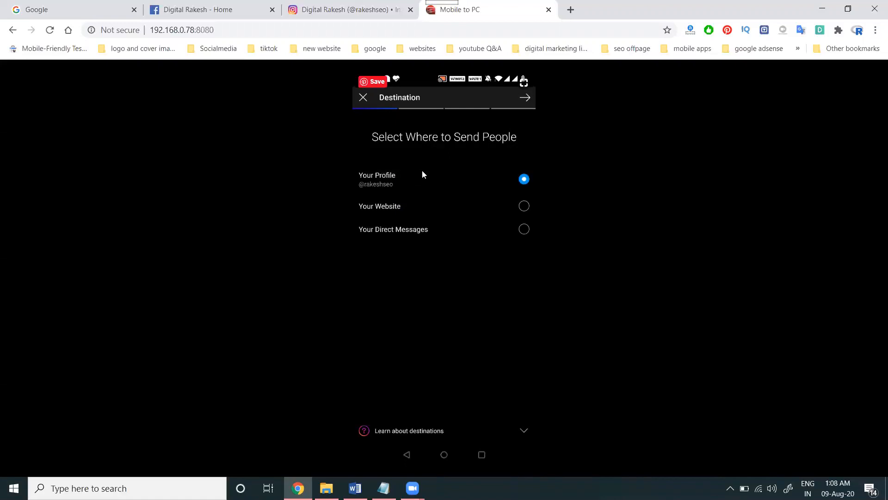
click(525, 103)
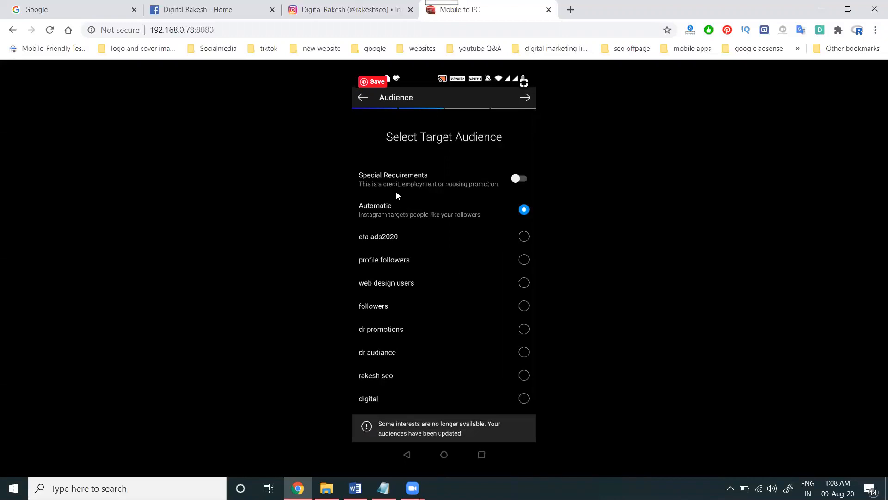
Check the Special Requirements categories for the target audience and dismiss them without choosing one.
scroll(396, 191, down, 1)
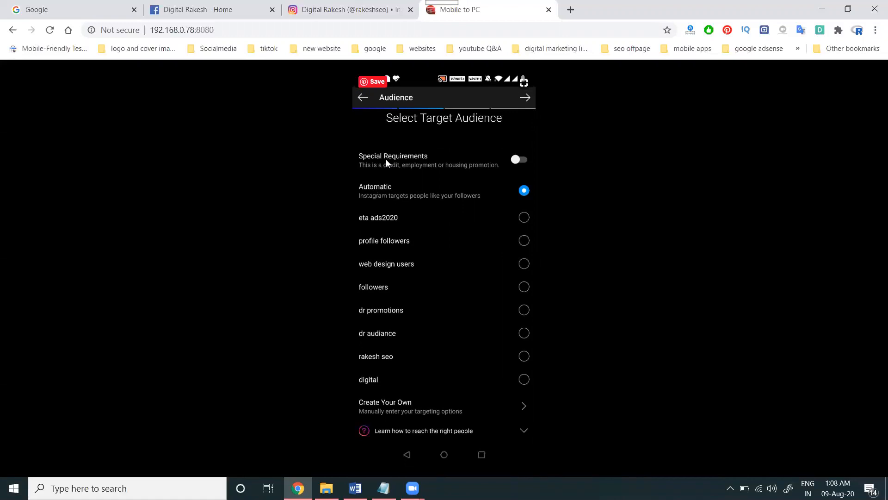
click(518, 162)
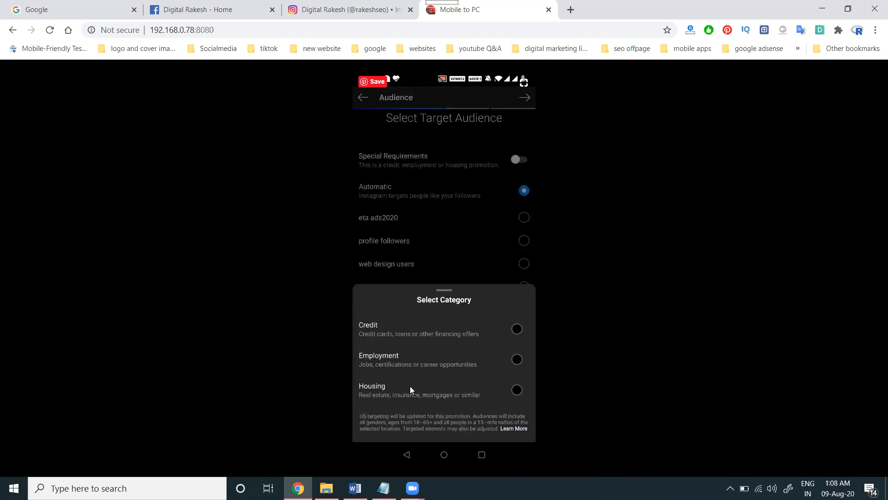
click(494, 182)
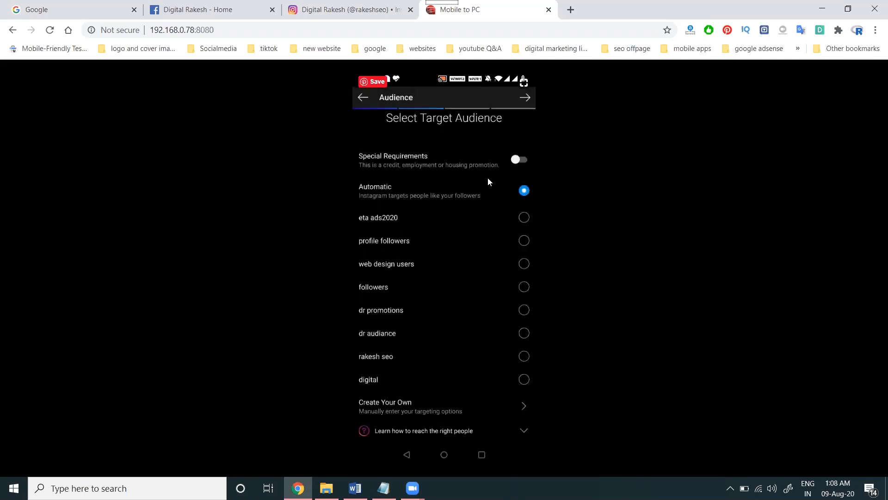
Start creating a custom target audience and name it "dr rts hyd".
click(384, 407)
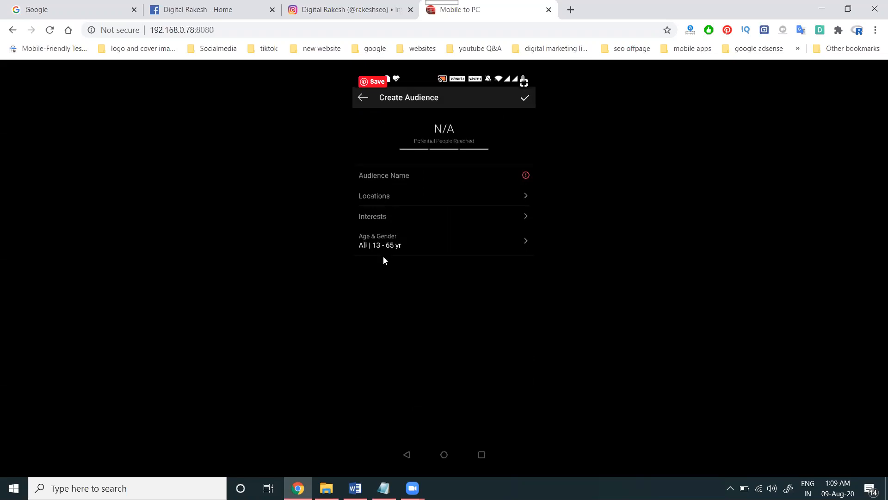
click(386, 179)
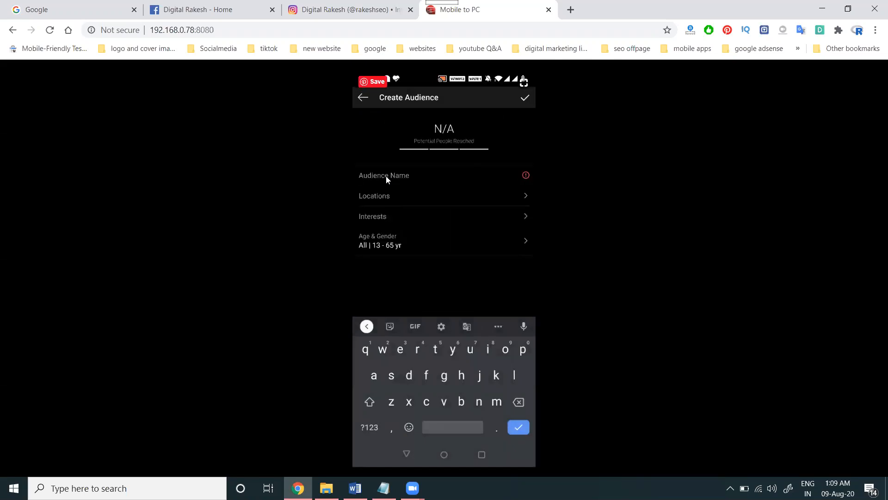
text(dr)
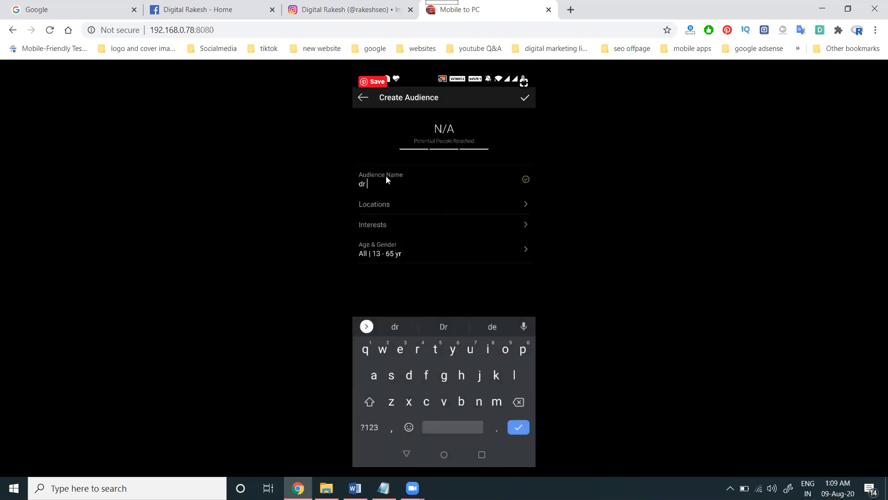
text( rta hyd)
key(BackSpace)
key(BackSpace)
key(BackSpace)
key(BackSpace)
key(BackSpace)
key(BackSpace)
key(BackSpace)
text(rts hyd)
Search the regional locations for "hyderabad" and add Hyderabad, India to the audience.
click(387, 203)
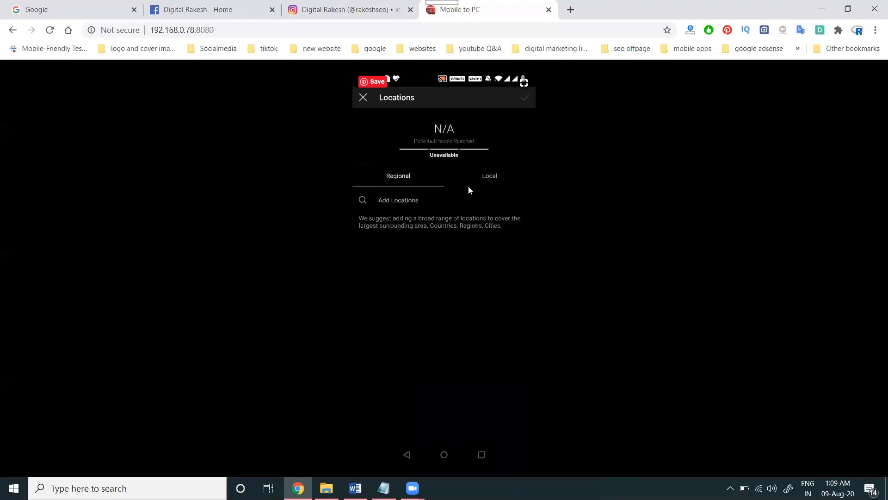
click(401, 203)
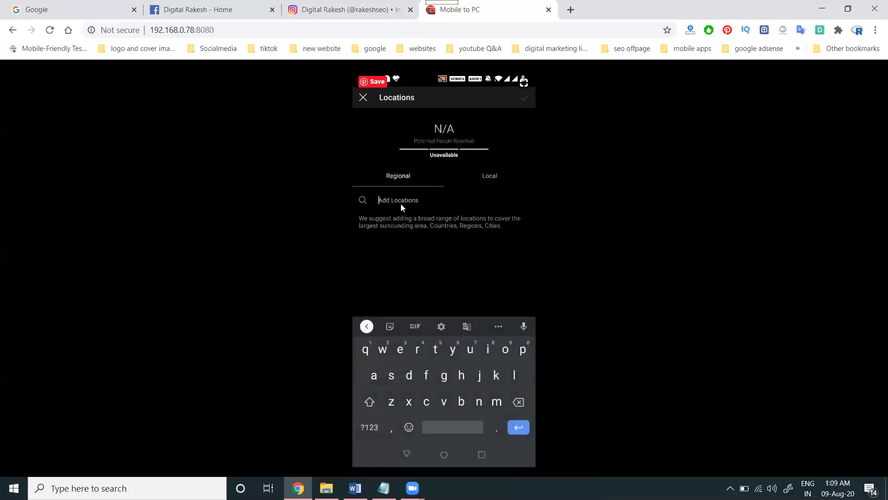
text(hyd)
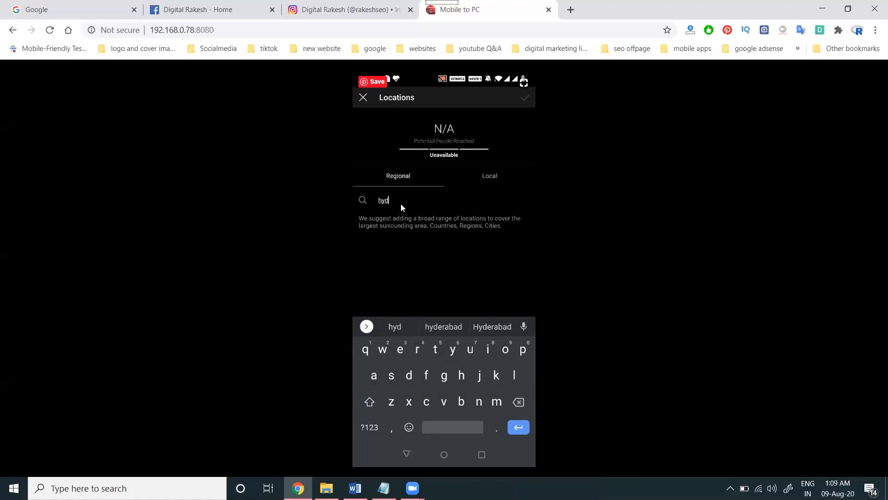
text(erabad)
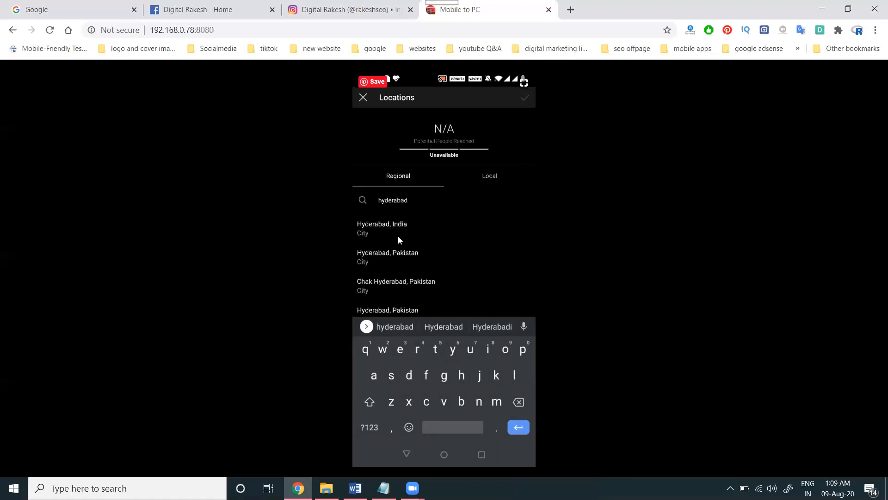
scroll(397, 236, down, 1)
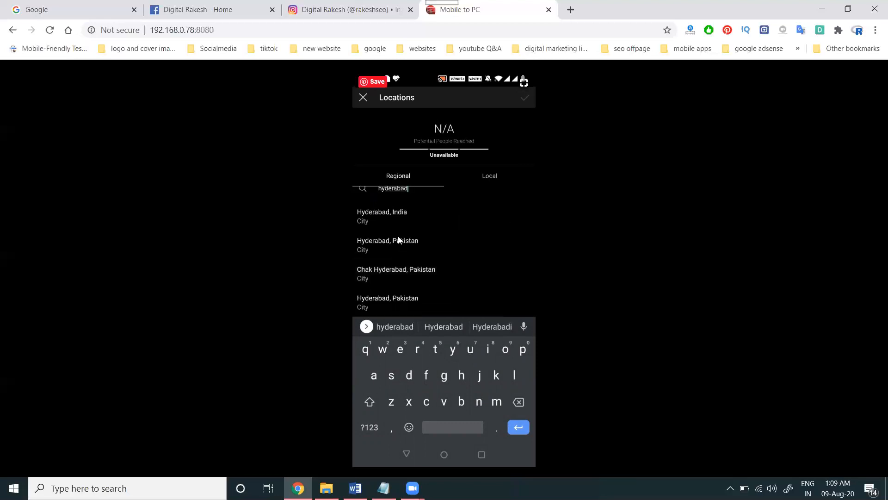
scroll(399, 239, up, 1)
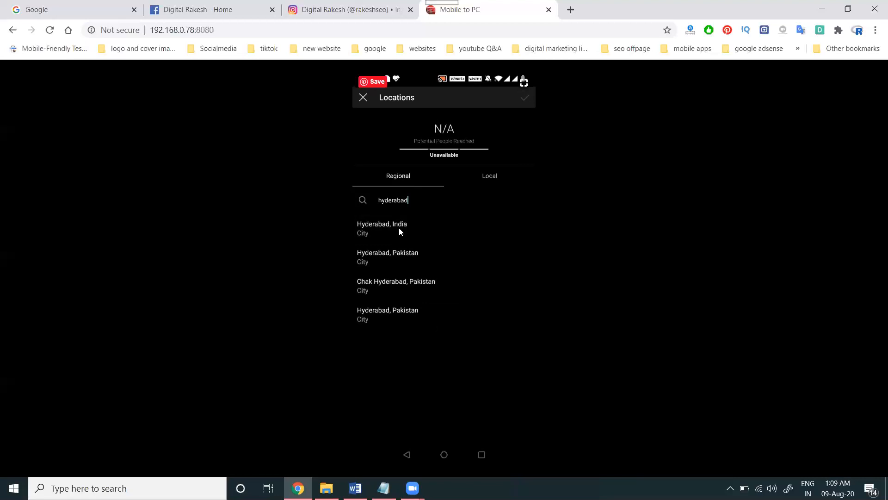
click(399, 227)
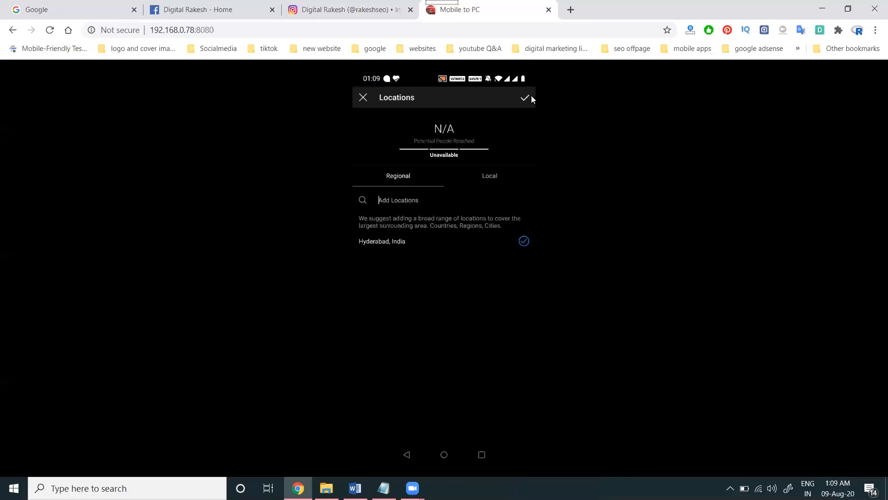
Complete the audience with the local current location, Education and Learning interests and ages 13-45, and continue the promotion with it.
click(483, 182)
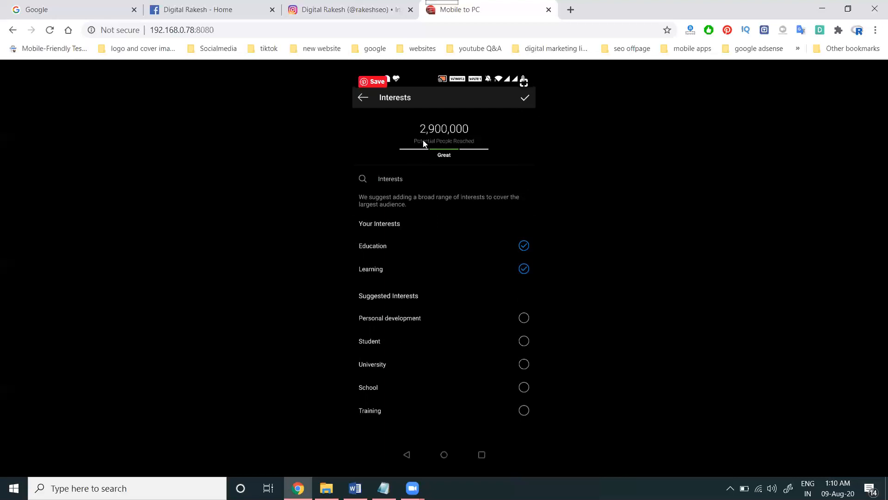
click(524, 99)
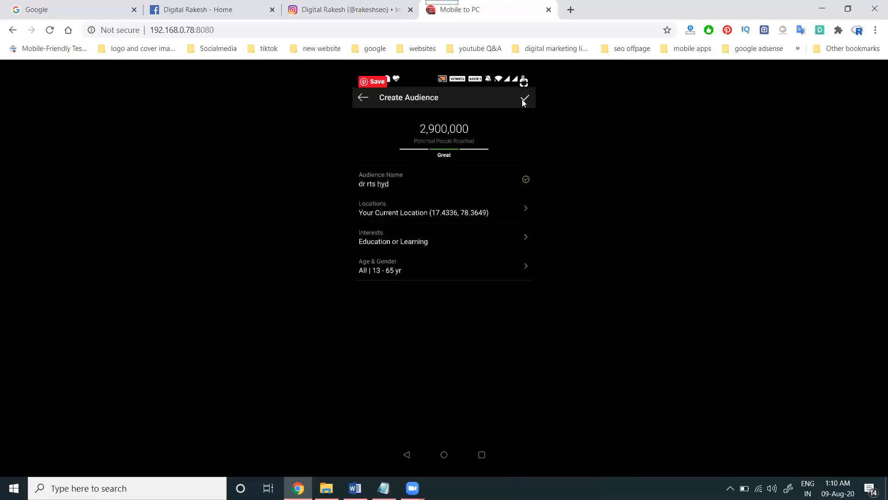
click(411, 271)
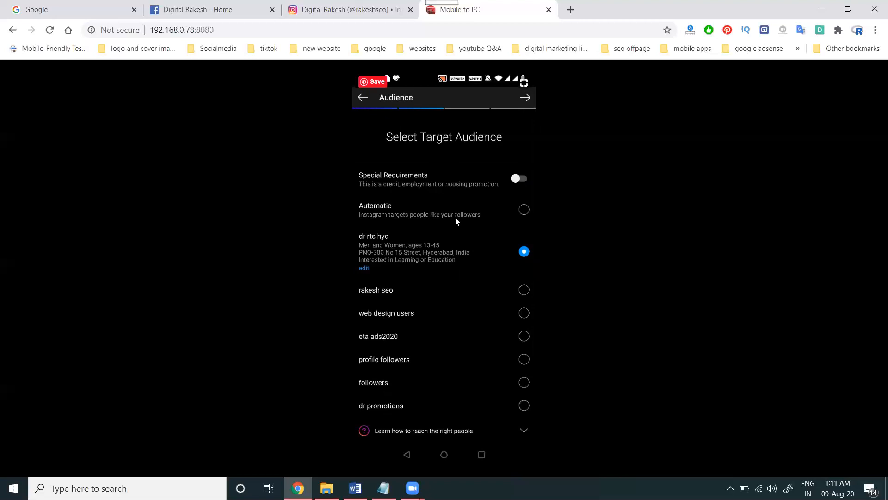
click(527, 93)
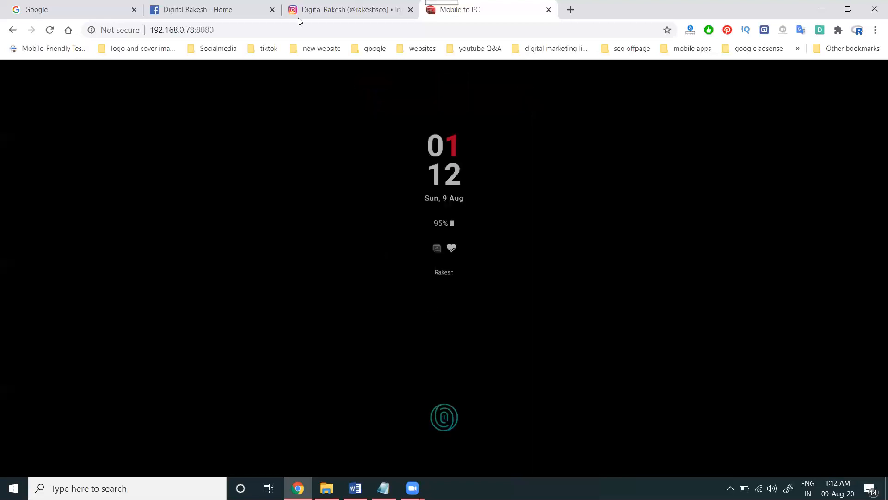
Return to the Facebook Page and browse the Instagram posts offered under Boost an Instagram post.
click(223, 6)
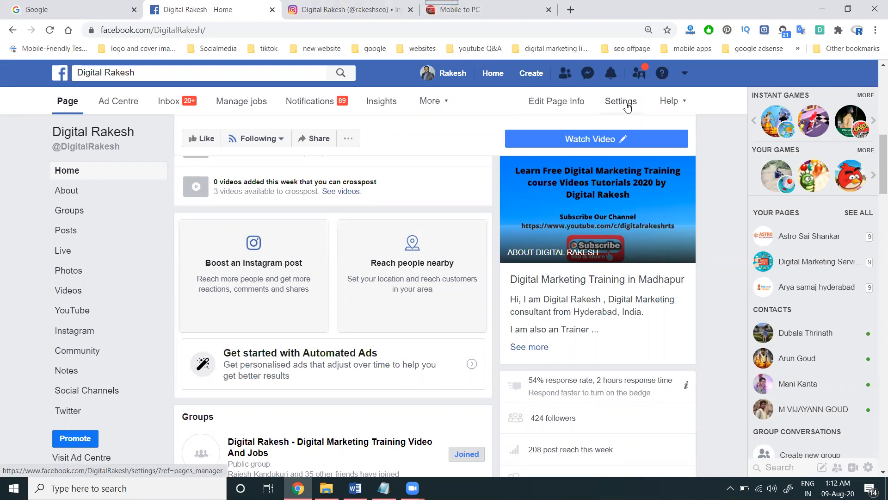
click(463, 11)
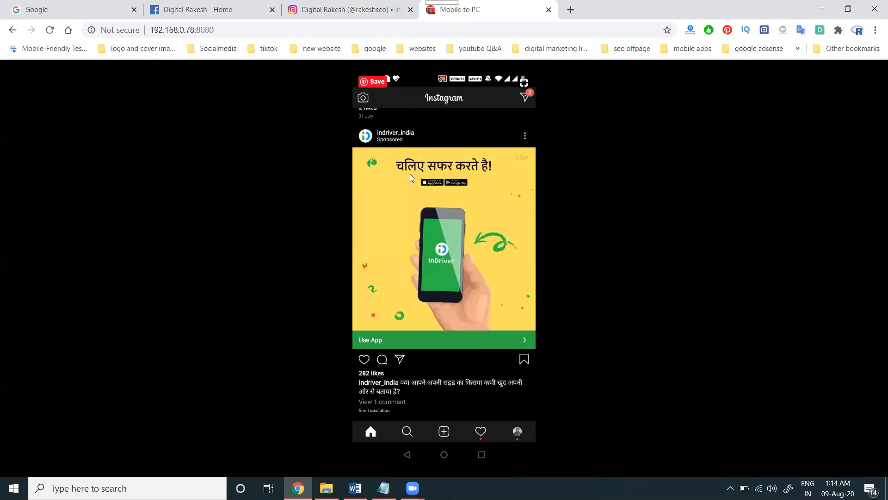
click(177, 9)
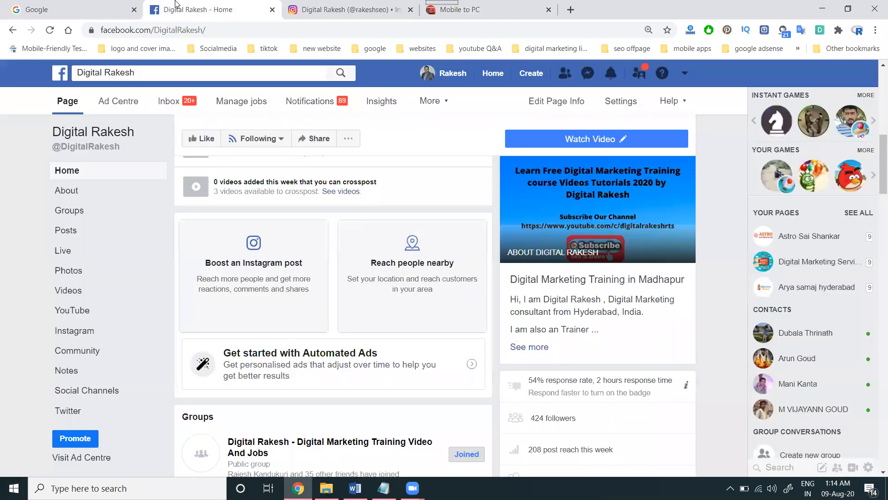
click(268, 257)
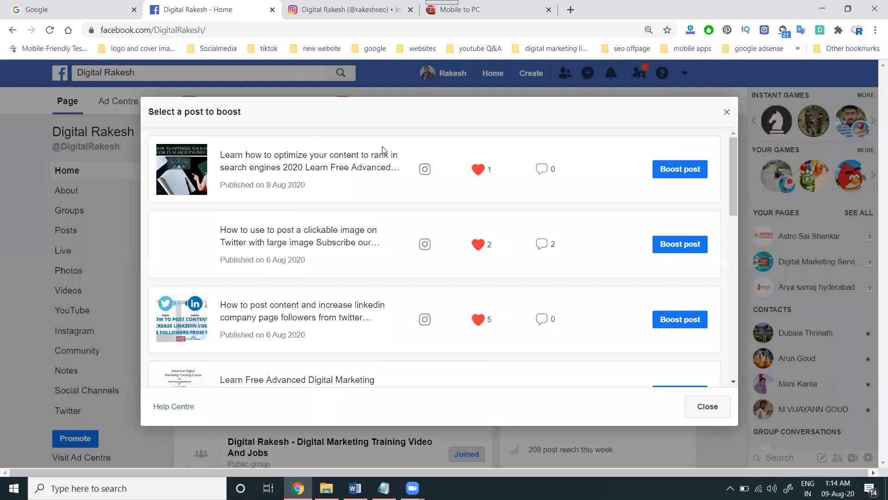
scroll(279, 227, down, 5)
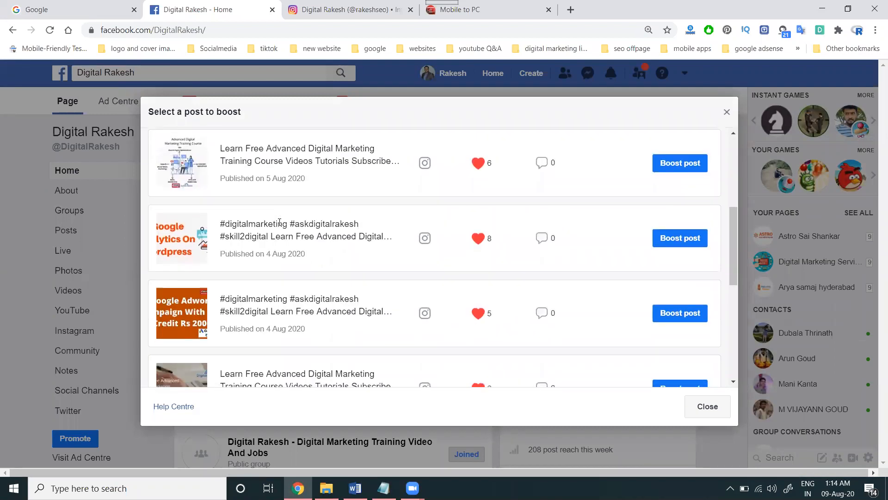
Open the boost setup for the Instagram post published on 5 Aug 2020 and review its audience, budget and payment settings.
scroll(281, 221, up, 1)
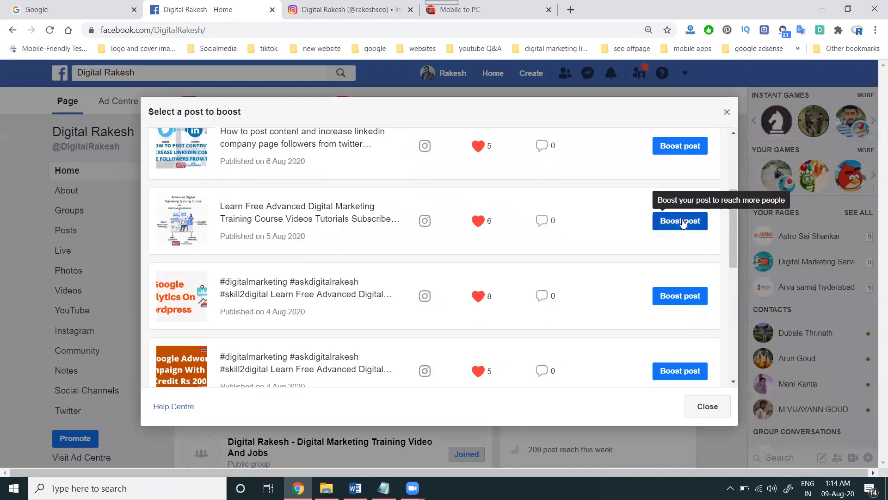
click(681, 221)
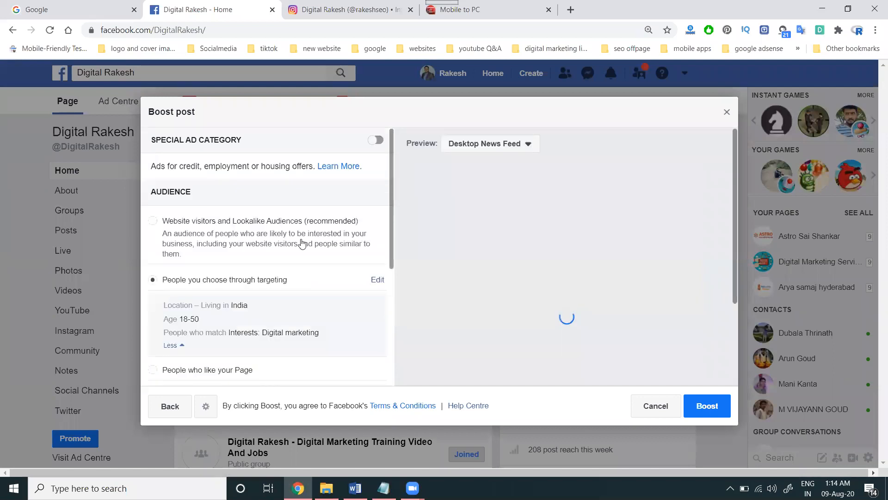
scroll(301, 243, down, 4)
scroll(302, 243, down, 4)
scroll(301, 243, down, 5)
scroll(301, 243, down, 4)
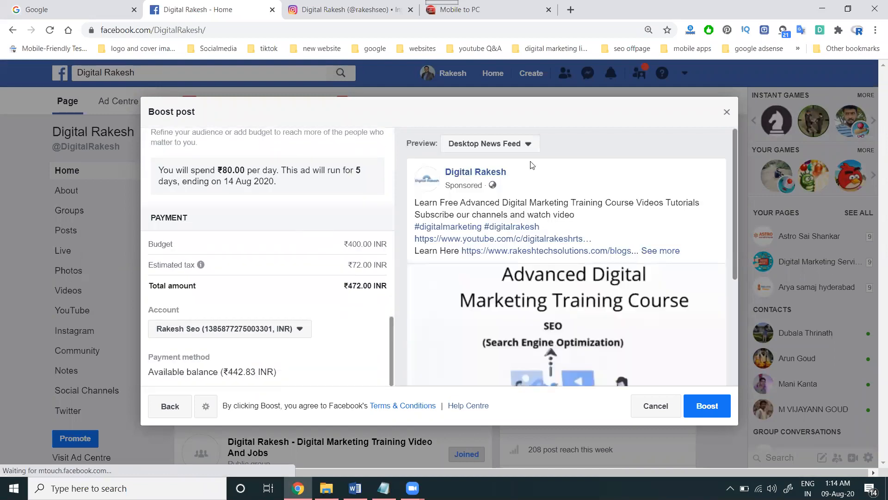
Preview the ad as Instagram Explore feed, Instagram, Instant Articles and Facebook suggested video, and look through the Desktop News Feed version.
click(518, 145)
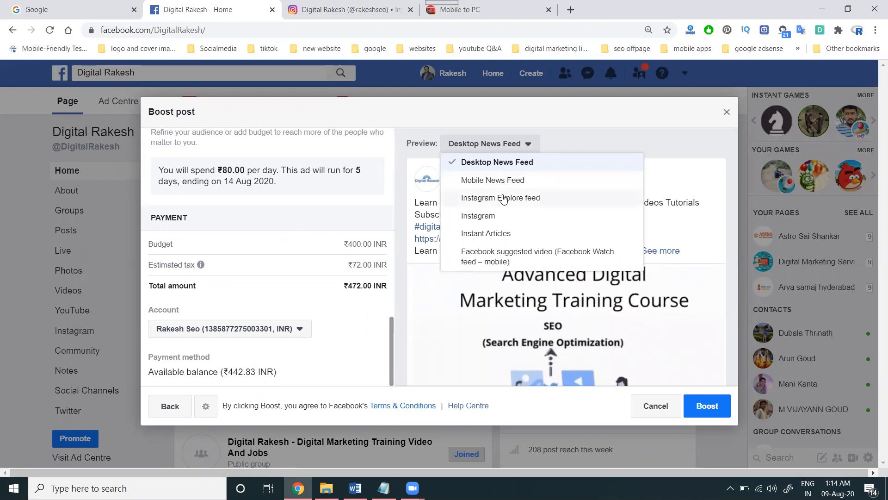
click(503, 198)
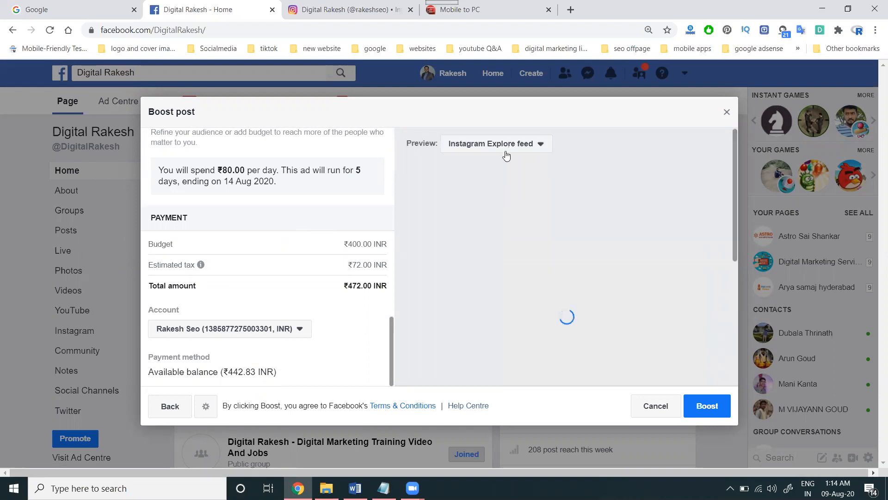
click(503, 151)
click(500, 216)
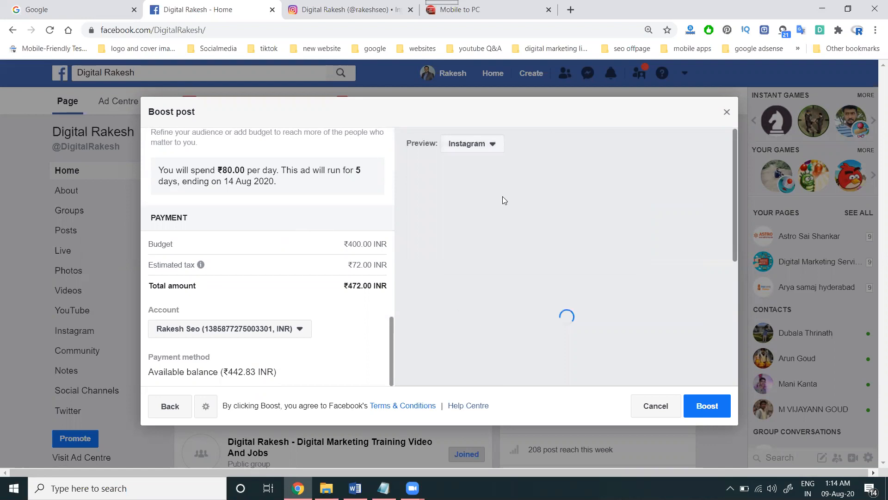
click(488, 151)
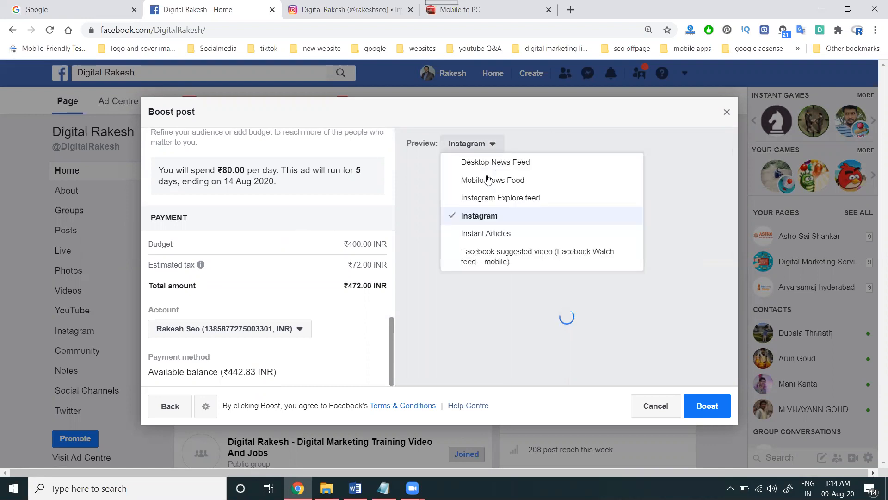
click(485, 233)
click(486, 153)
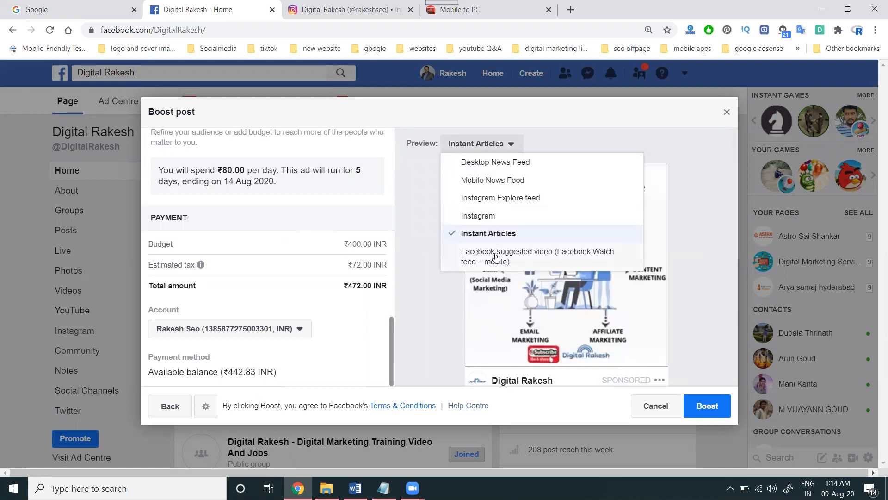
click(496, 253)
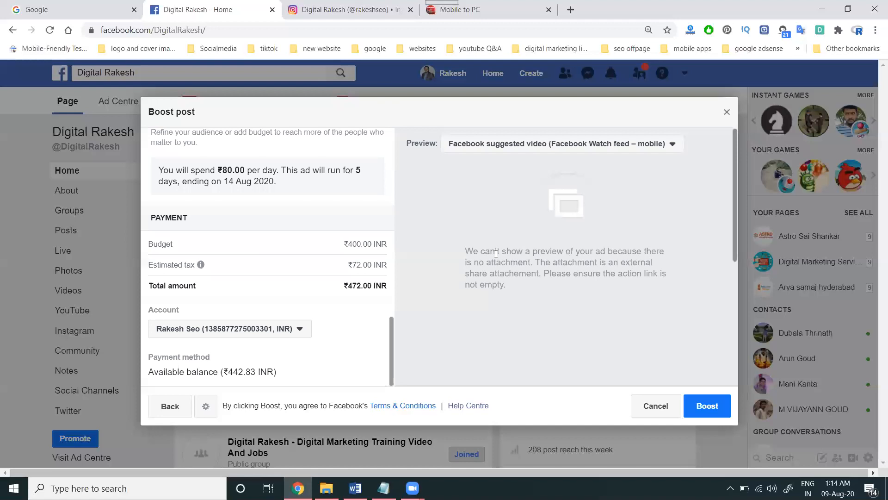
click(509, 147)
click(509, 163)
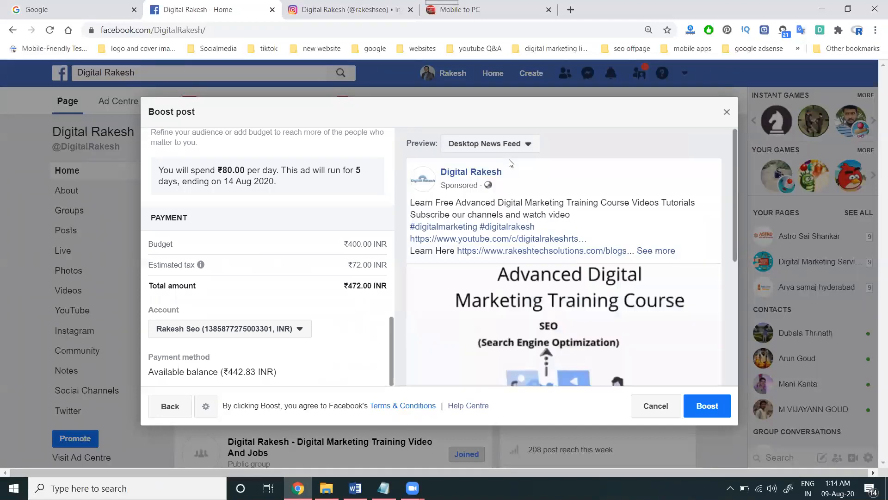
scroll(545, 238, down, 3)
scroll(546, 236, down, 3)
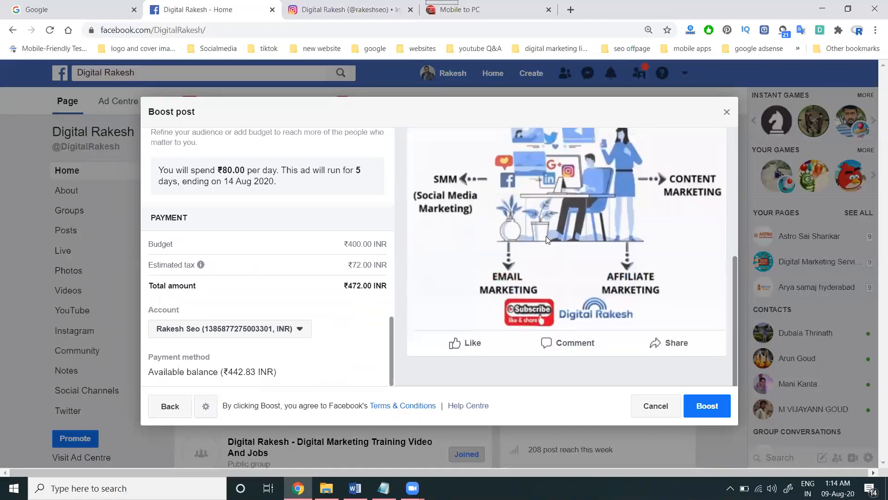
scroll(530, 290, up, 5)
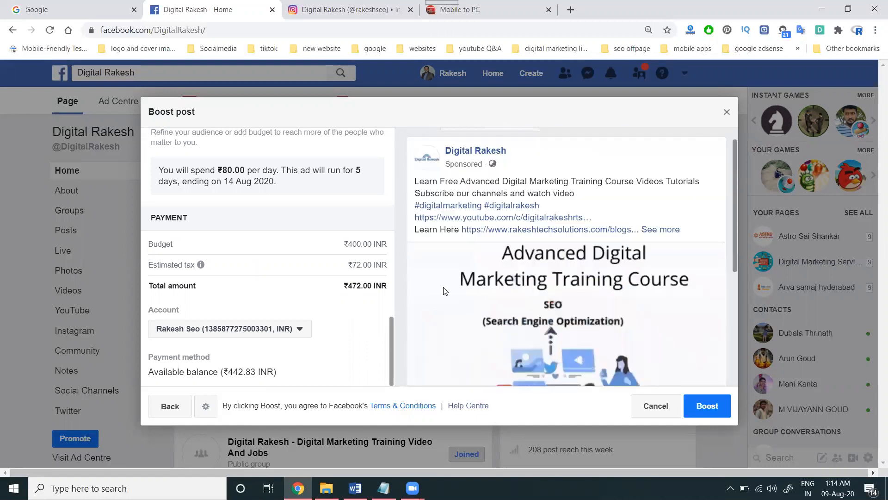
Review the boost's duration, budget and audience options and close the boost setup without boosting.
scroll(303, 283, up, 3)
scroll(328, 284, up, 3)
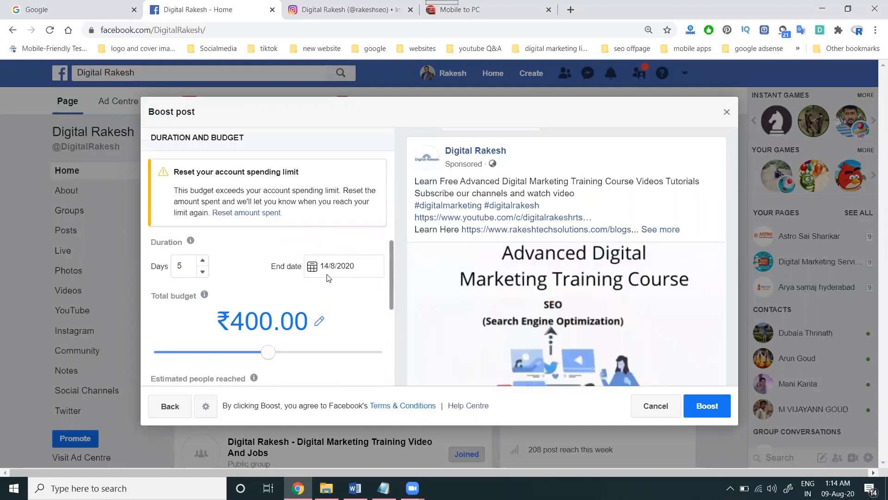
scroll(328, 278, up, 6)
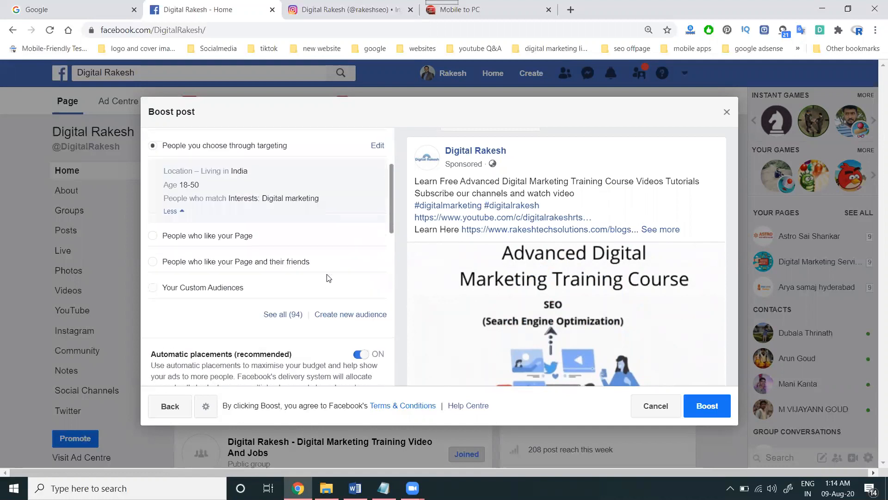
click(725, 113)
click(530, 265)
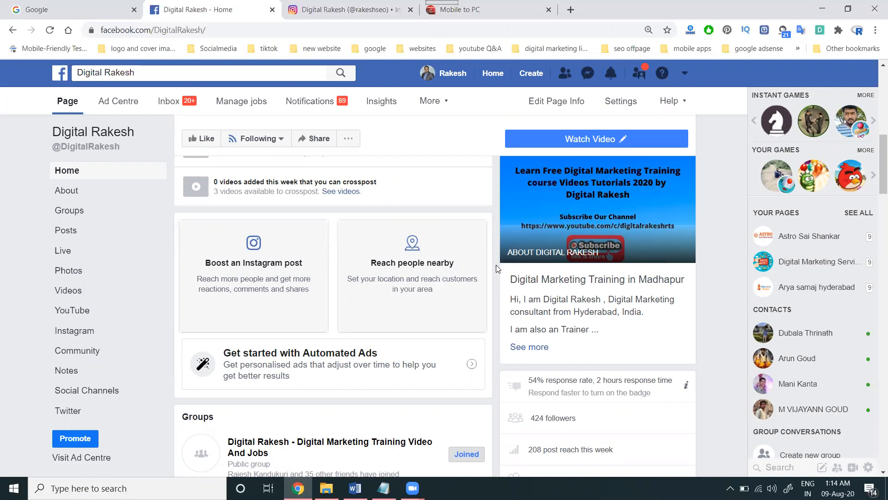
Check a sponsored post on the mirrored phone, and reopen the boost setup for the 5 Aug 2020 post from the Facebook Page.
click(458, 9)
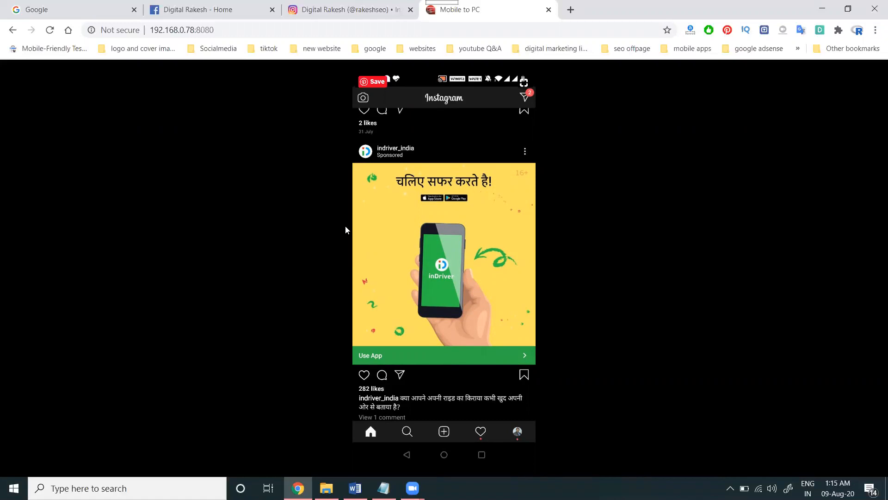
click(229, 14)
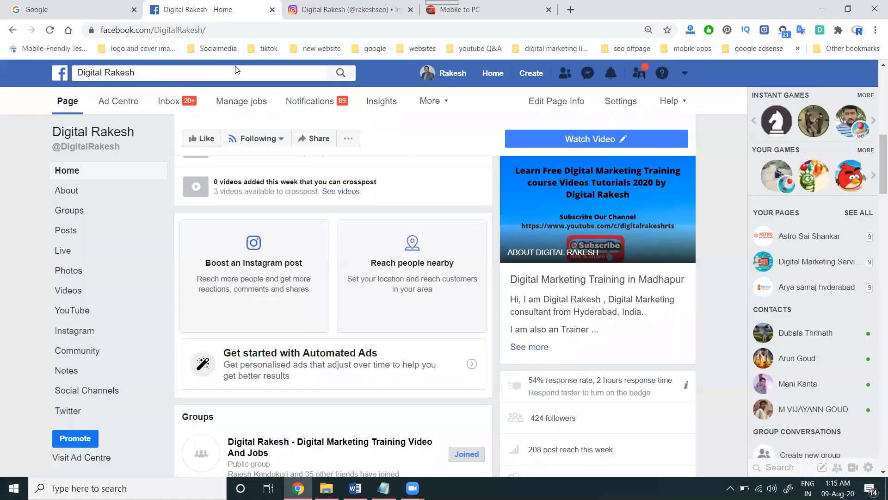
click(294, 269)
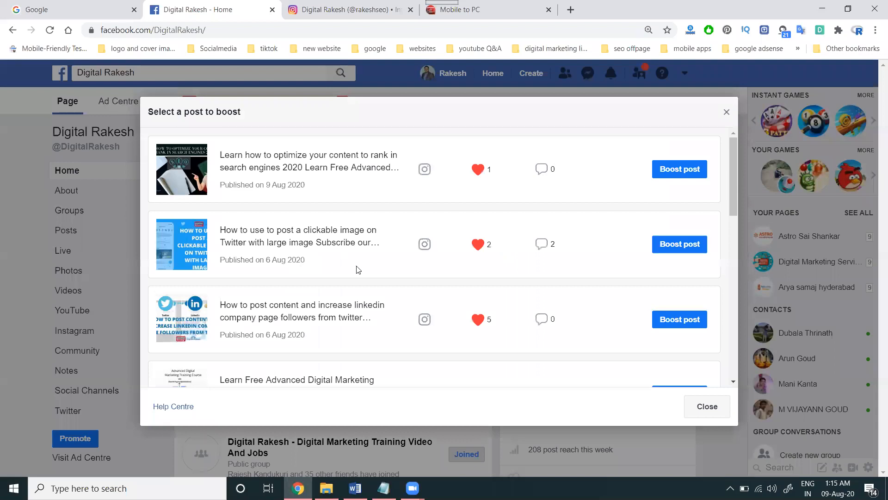
scroll(560, 283, down, 3)
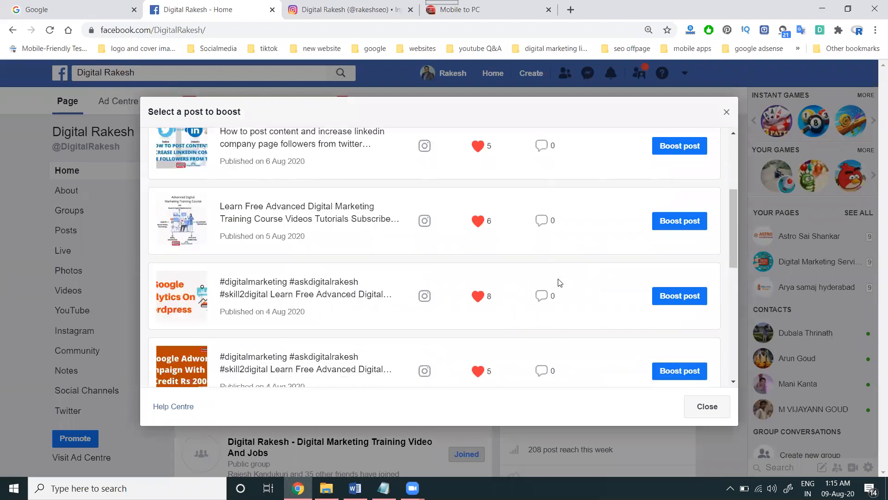
click(696, 222)
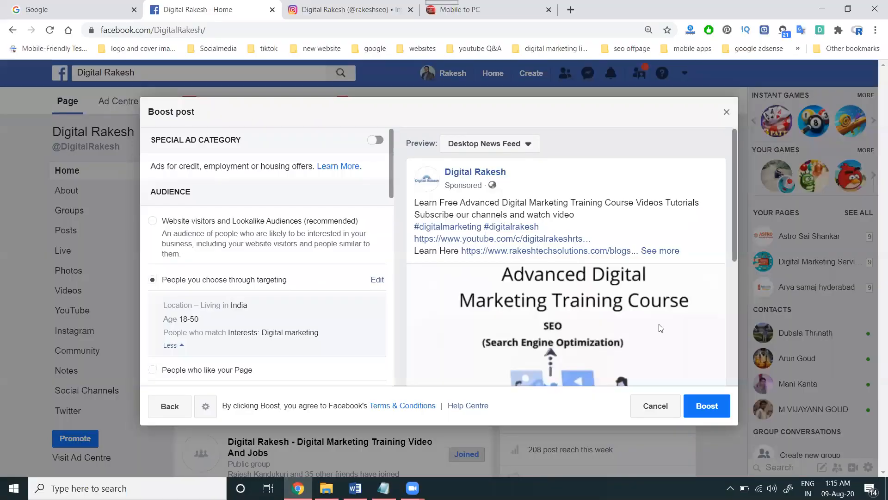
Preview the boosted post in the Instagram Explore feed and examine its Learn More link and caption.
click(473, 151)
click(476, 198)
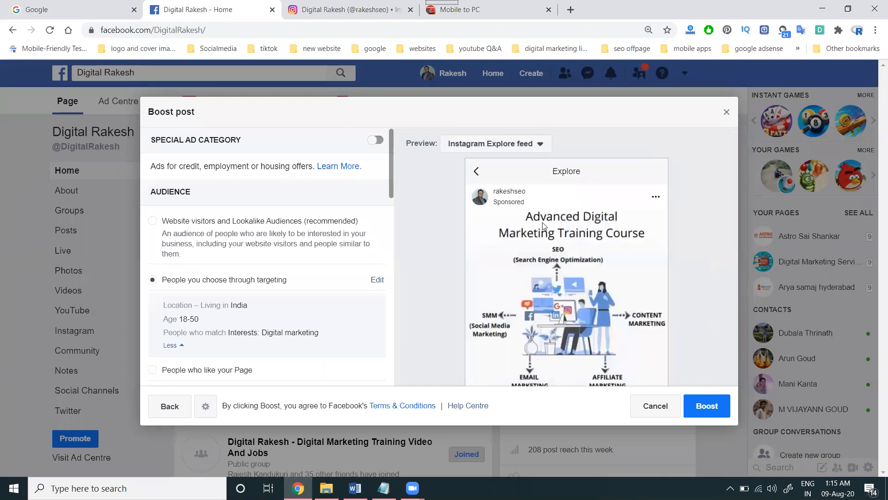
scroll(551, 250, down, 5)
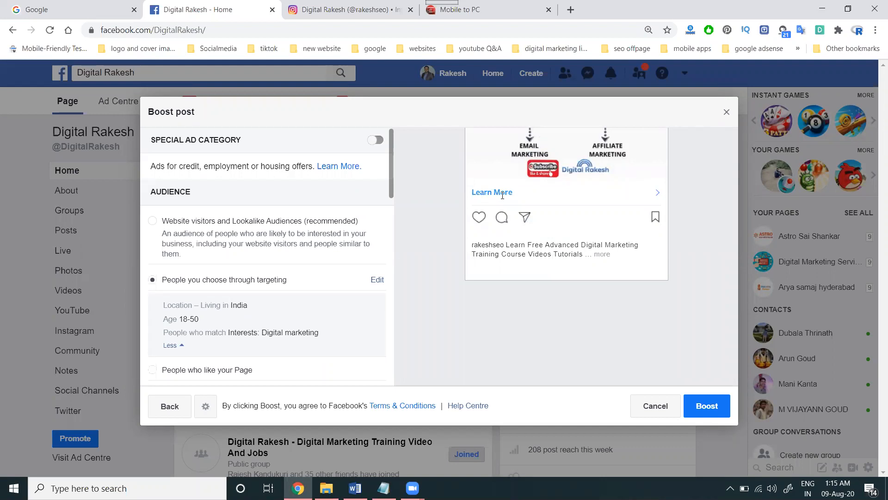
scroll(509, 222, up, 3)
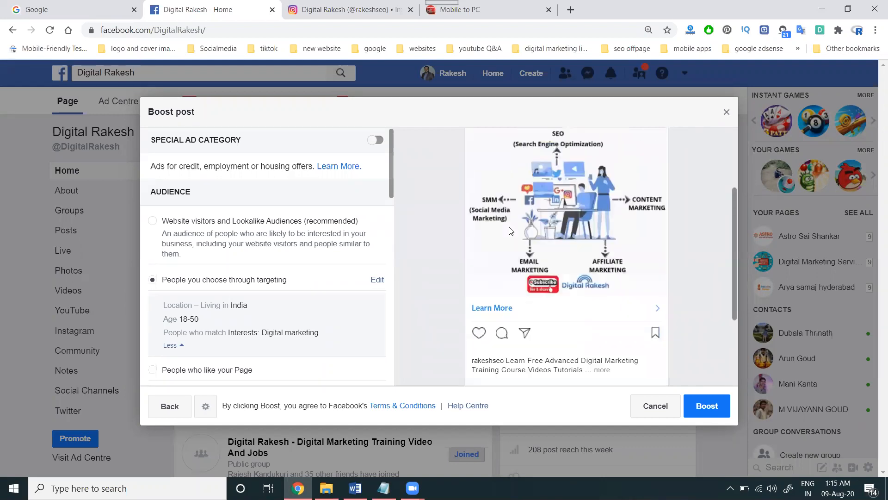
scroll(510, 231, up, 2)
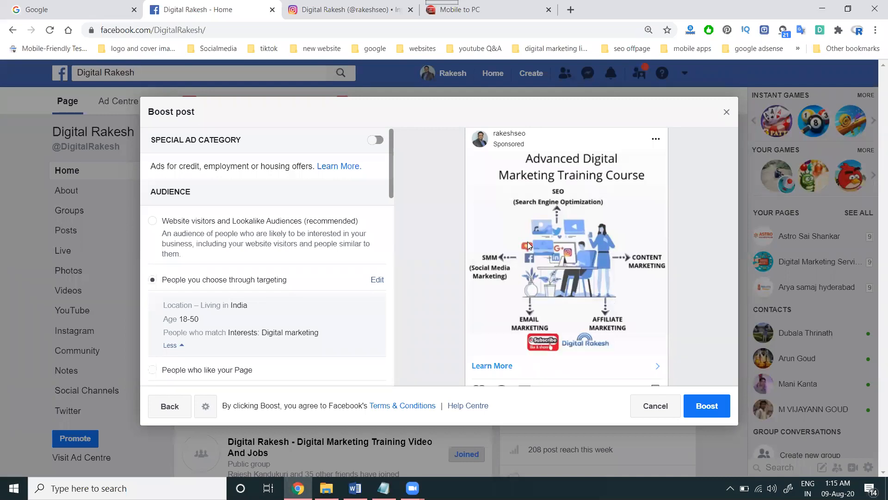
scroll(505, 199, up, 2)
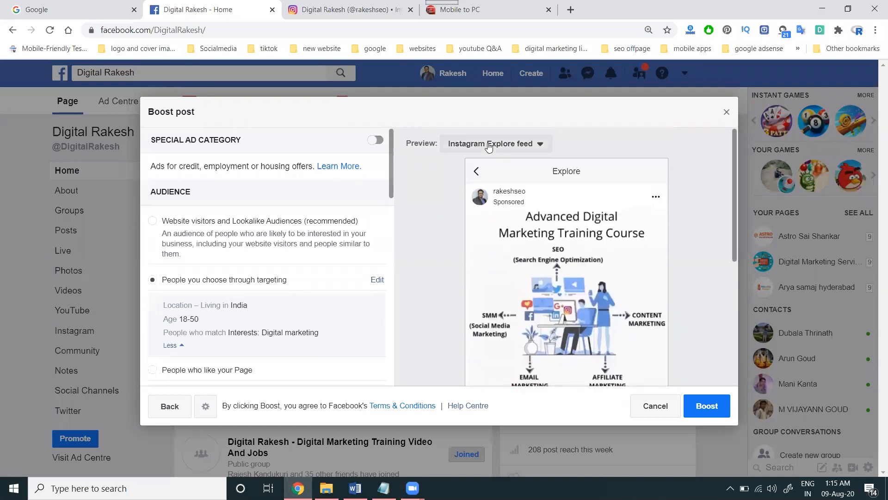
Preview the boosted post as an Instagram feed ad and examine the area below its image.
click(489, 147)
click(489, 215)
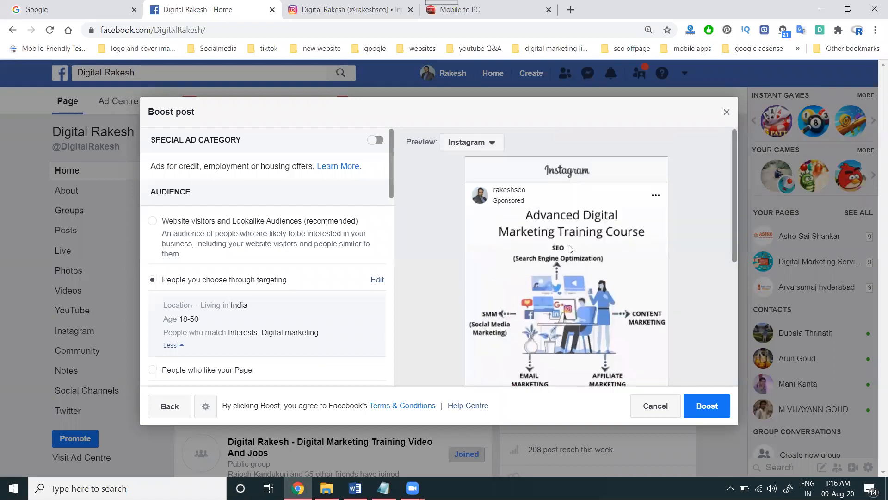
scroll(571, 249, down, 4)
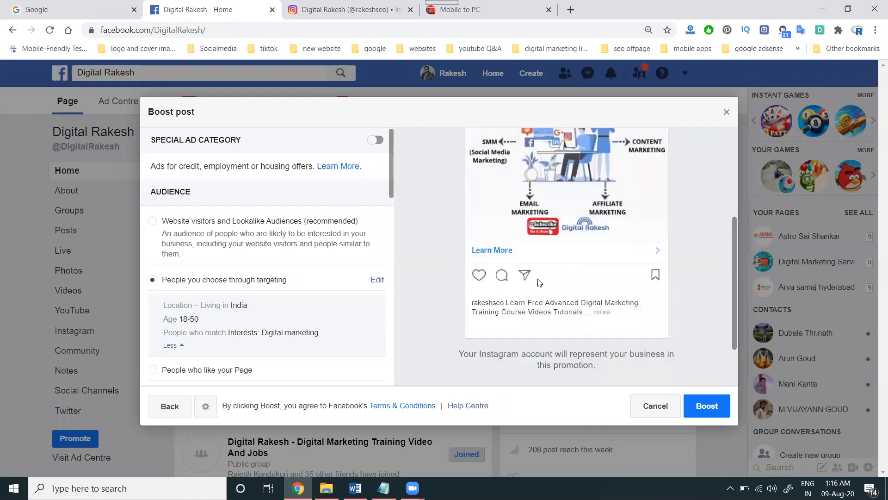
Compare the Instagram ad preview with the sponsored posts in the mirrored phone's Instagram feed.
click(483, 15)
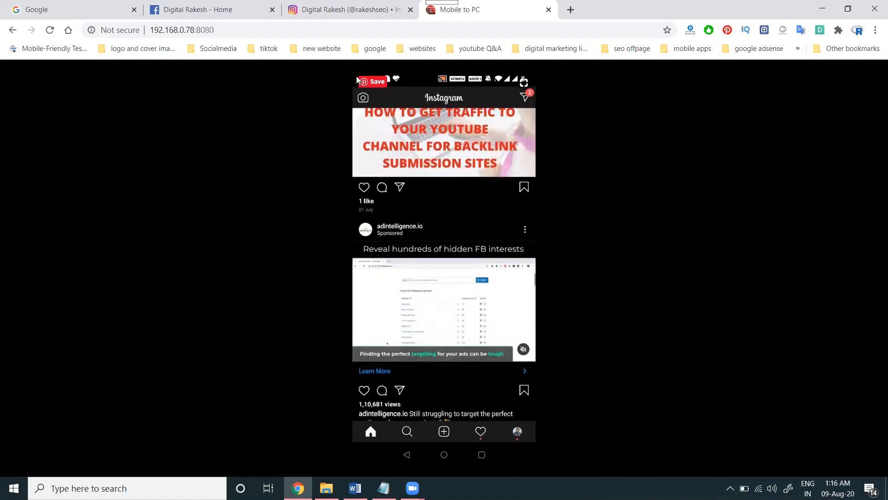
click(221, 7)
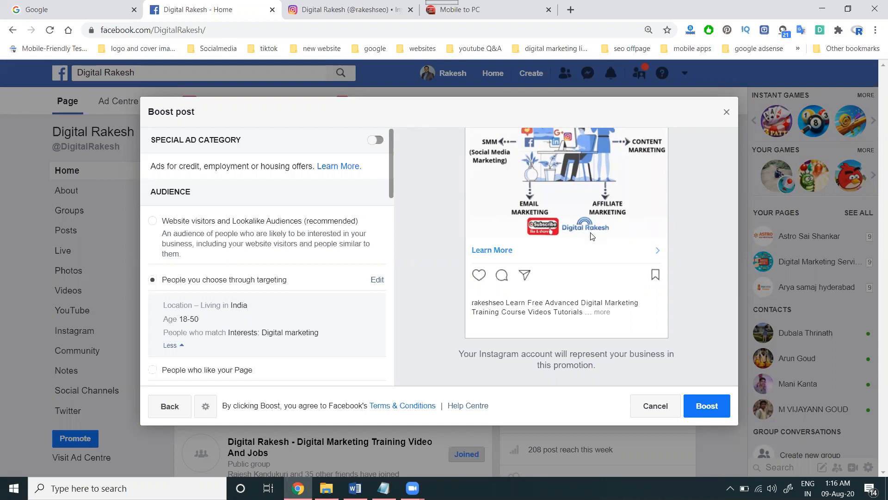
click(502, 6)
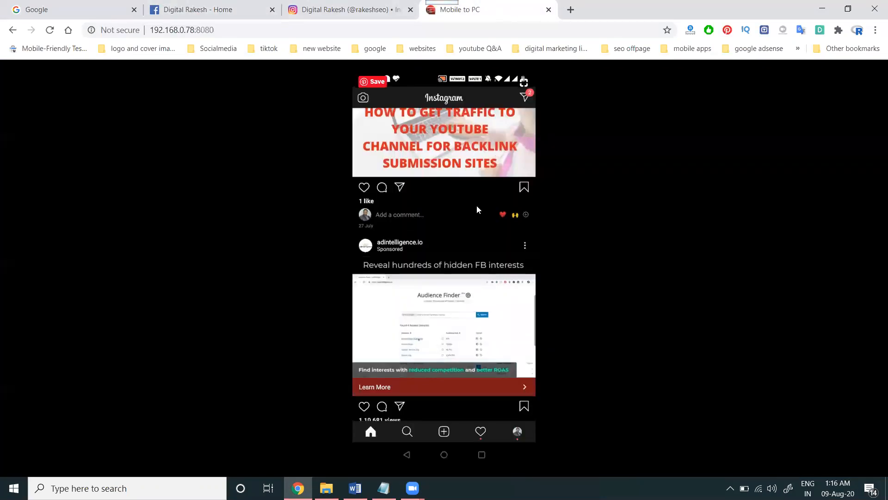
click(245, 4)
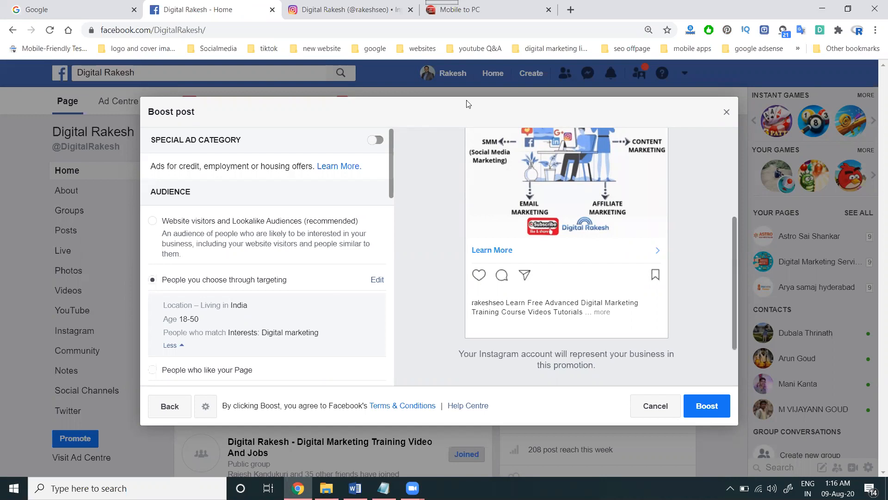
Open YouTube in a new browser tab and go to the account's own channel page.
click(568, 10)
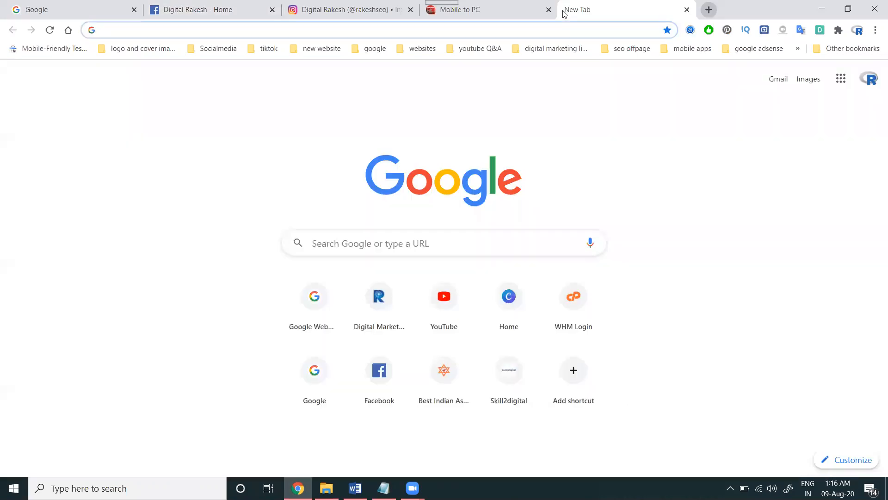
text(y)
key(Return)
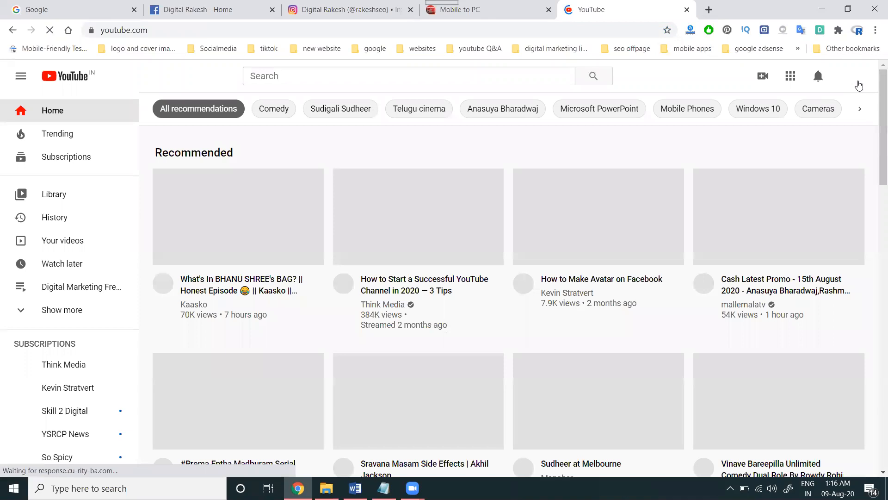
click(852, 76)
click(765, 123)
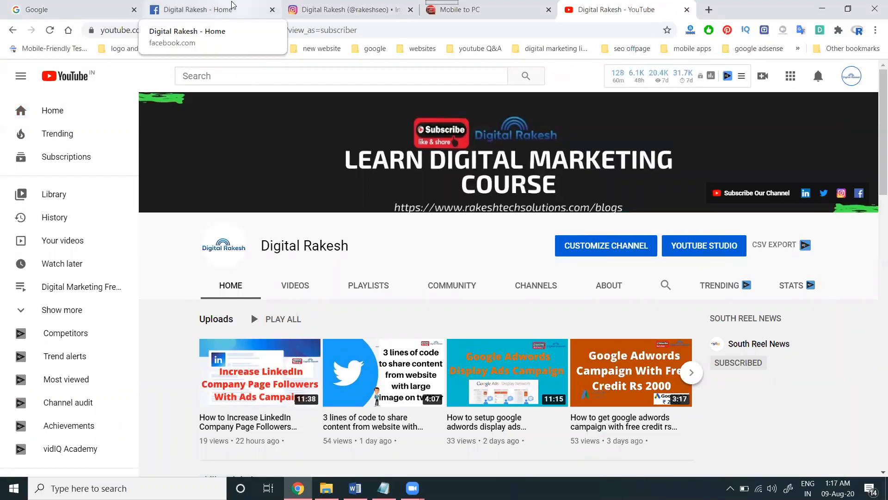
Return to the Facebook boost setup and switch to the Advanced Digital Marketing Training Course post on Instagram.
click(232, 6)
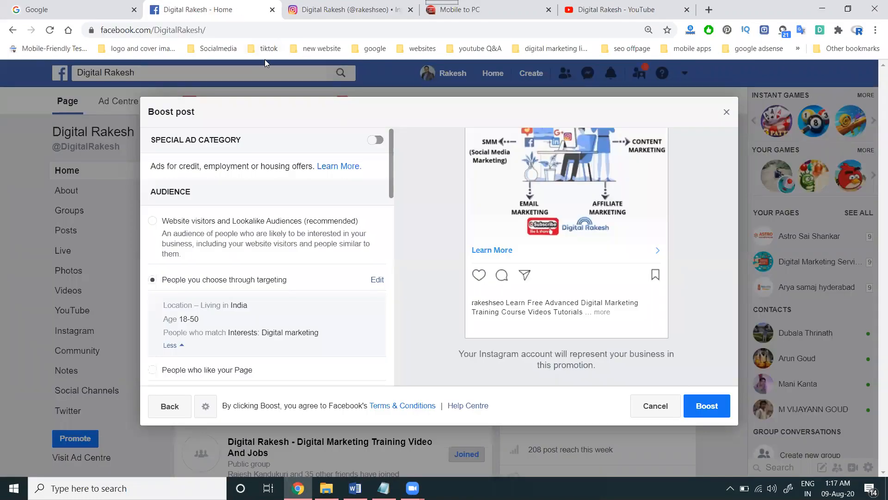
click(325, 8)
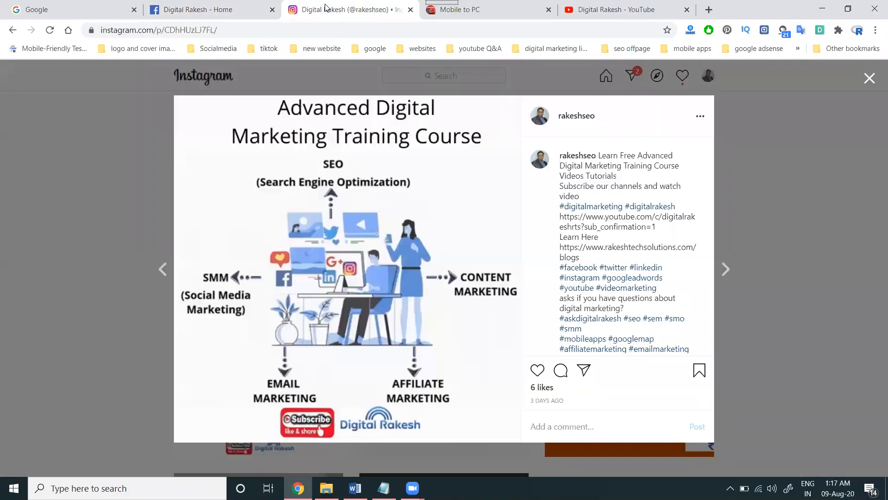